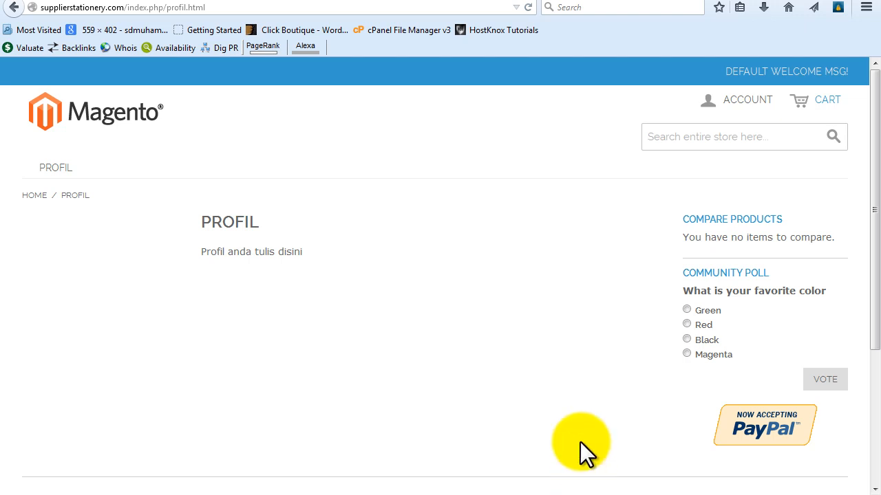
- Switch to cPanel and review the tokoalattulis.biz.id entry and its document root under Addon Domains
left_click(300, 1)
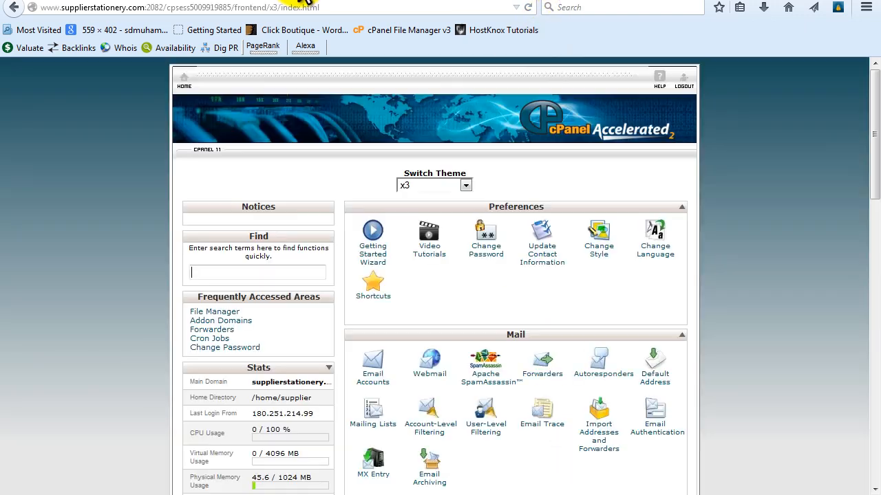
scroll(784, 389, "down", 8)
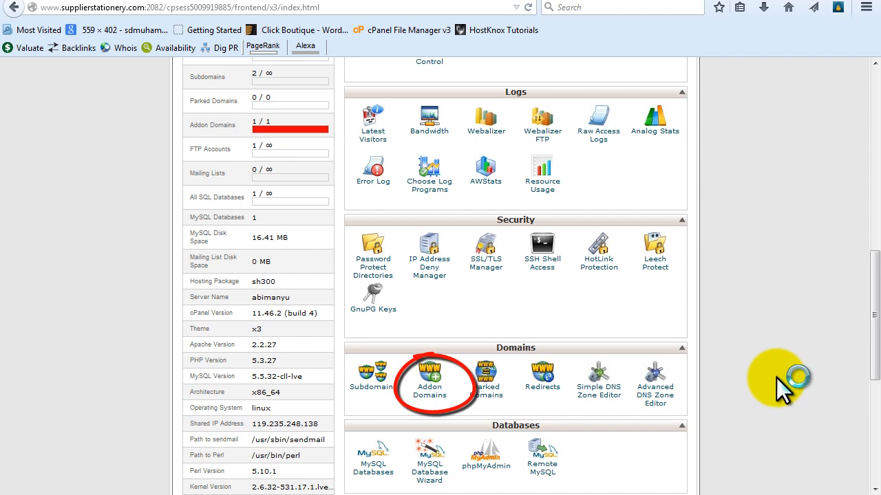
left_click(430, 399)
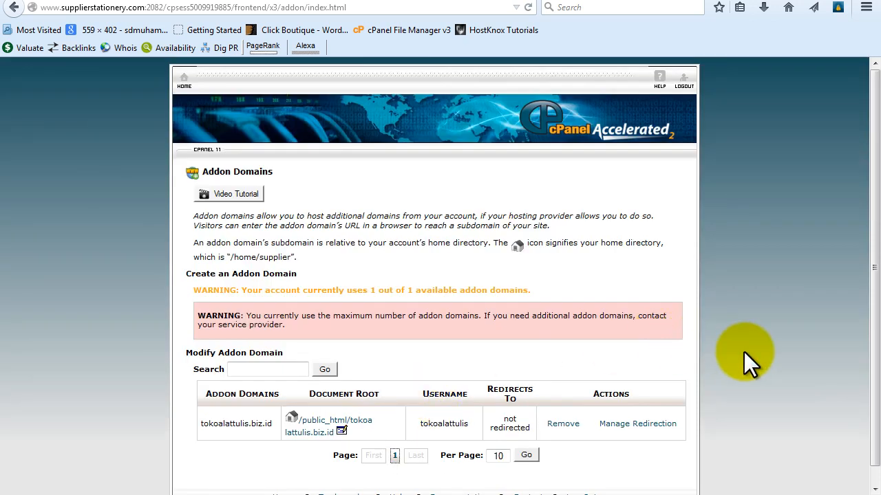
scroll(745, 356, "down", 1)
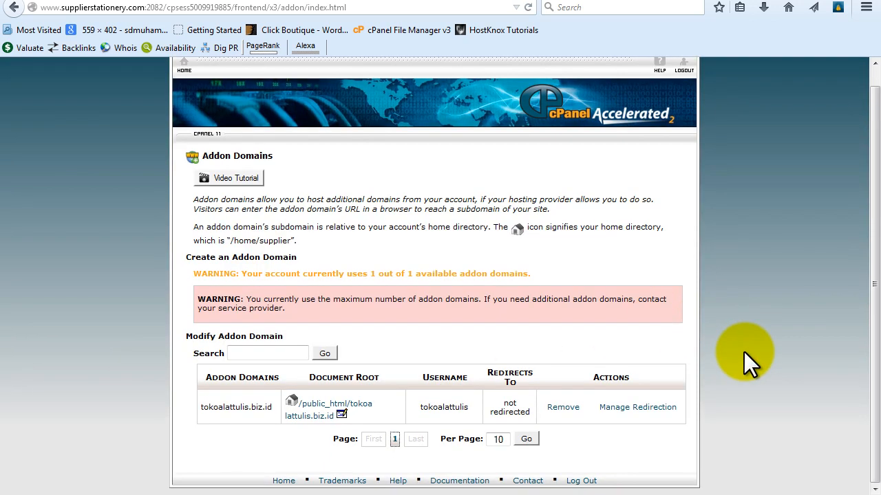
triple_click(198, 407)
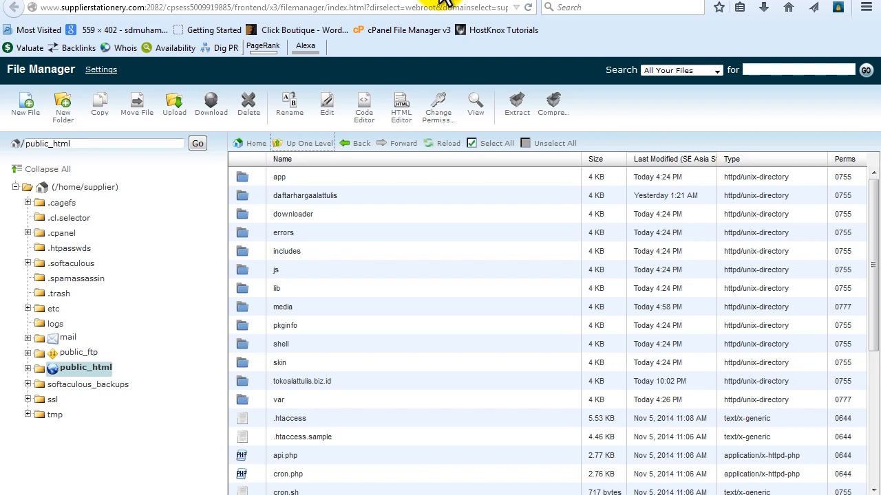
- Switch to the Magento admin panel and review the tokoalattulis website's settings under Manage Stores
left_click(210, 0)
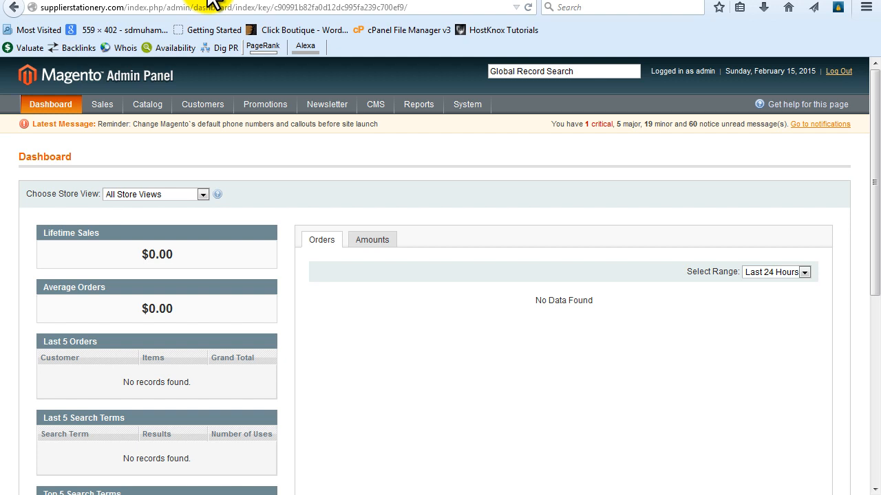
mouse_move(469, 103)
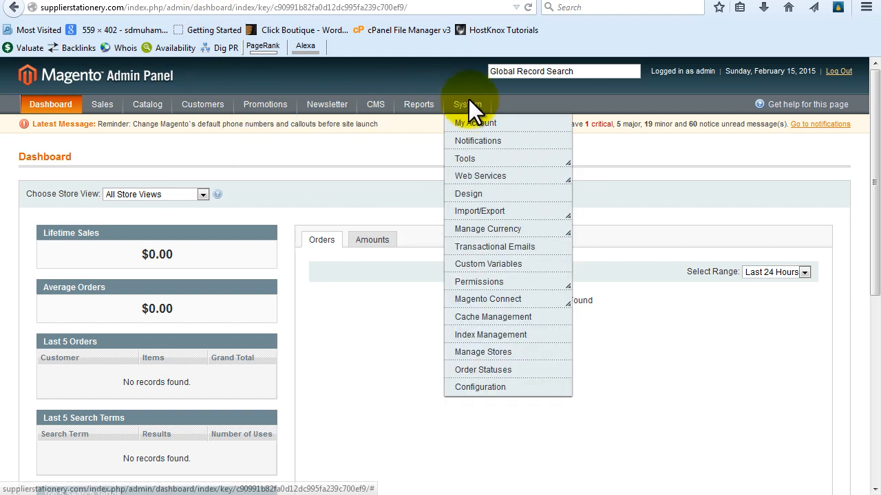
left_click(484, 354)
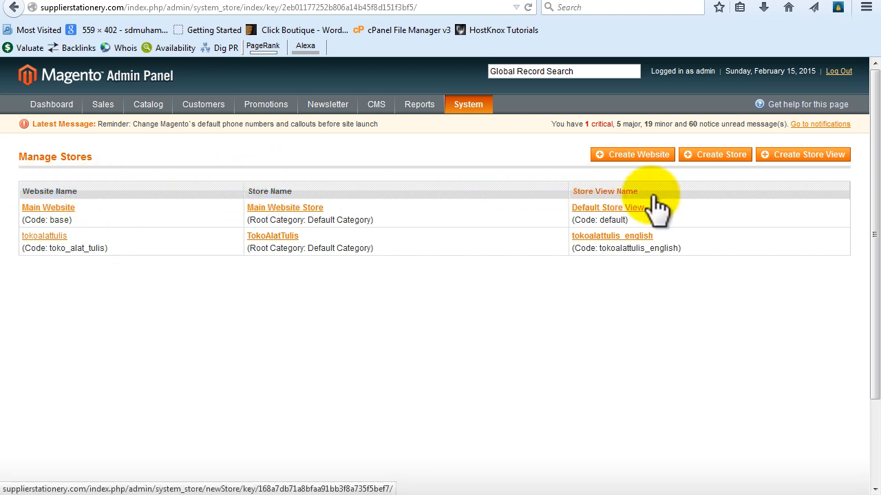
left_click(47, 238)
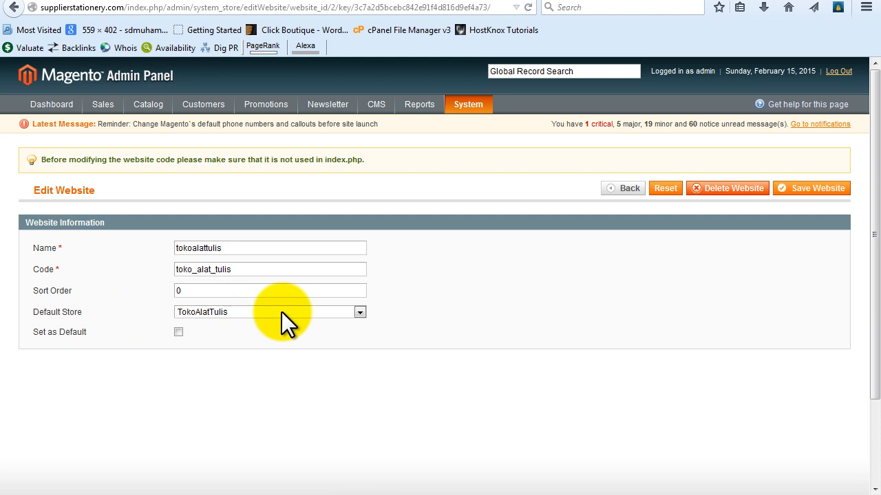
left_click(632, 189)
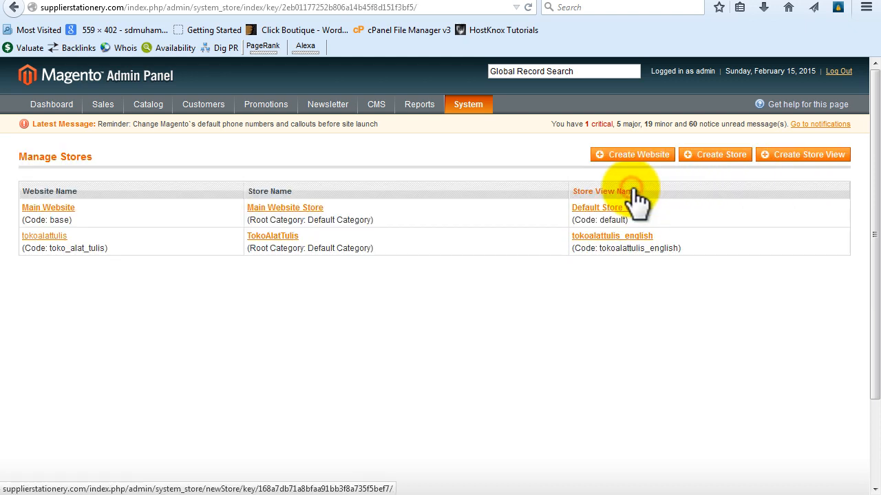
- Review the settings of the TokoAlatTulis store and its tokoalattulis_english store view
left_click(273, 241)
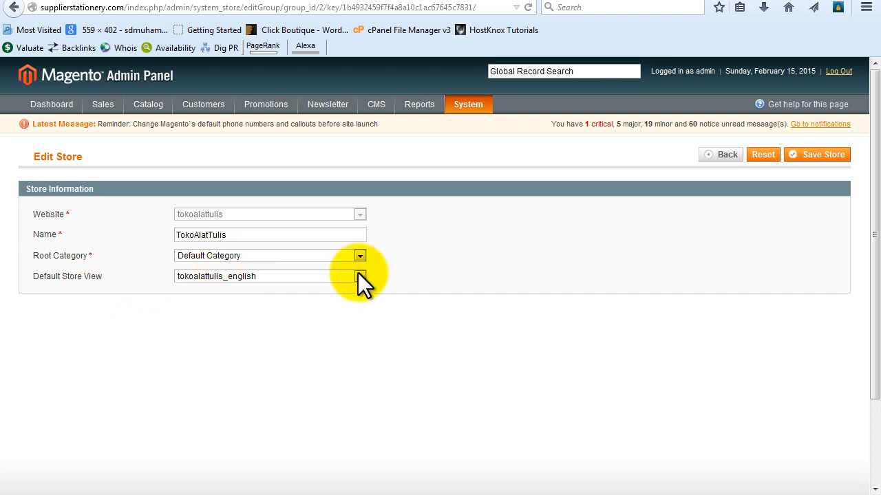
left_click(724, 155)
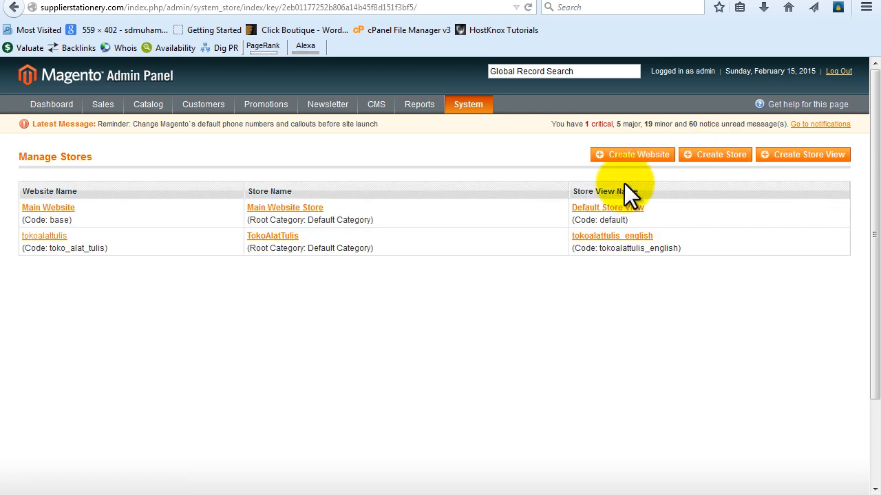
left_click(621, 237)
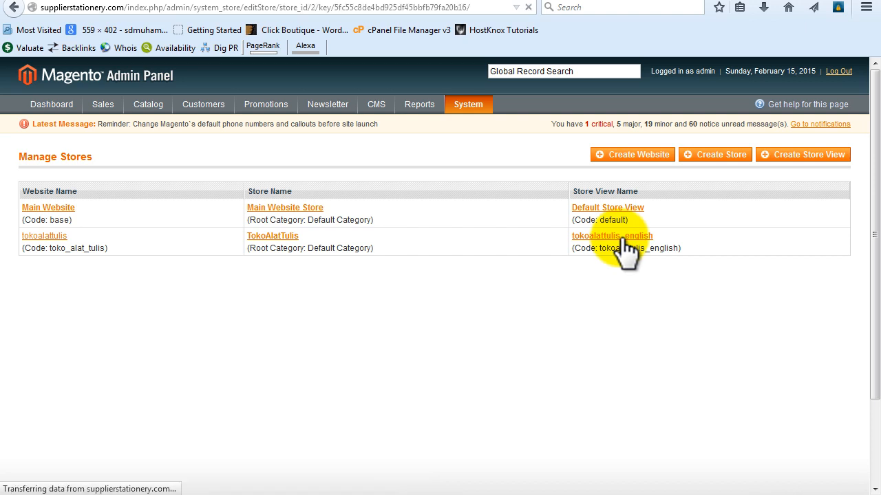
left_click(12, 7)
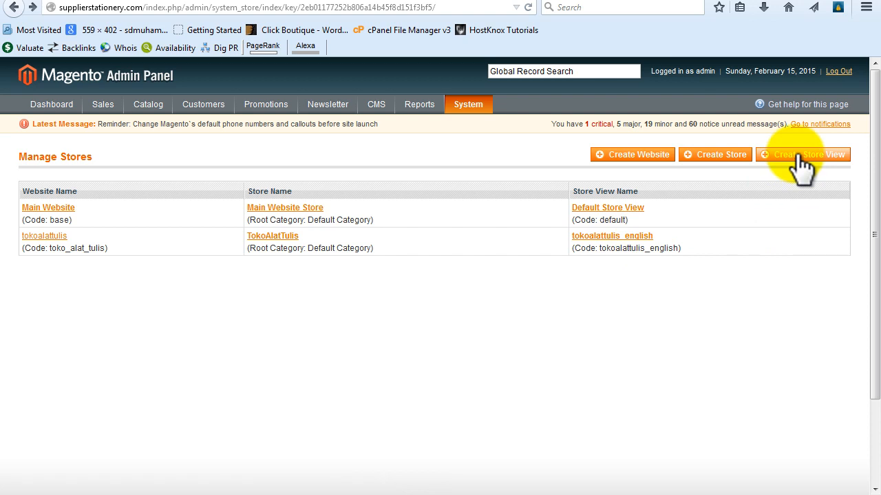
left_click(621, 237)
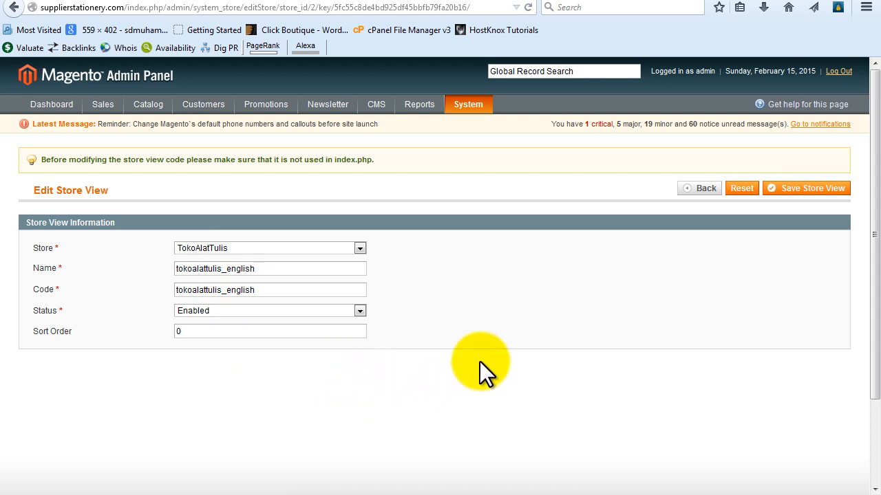
- Open the system configuration, set its scope to the tokoalattulis_english store view and display the Web settings
mouse_move(474, 103)
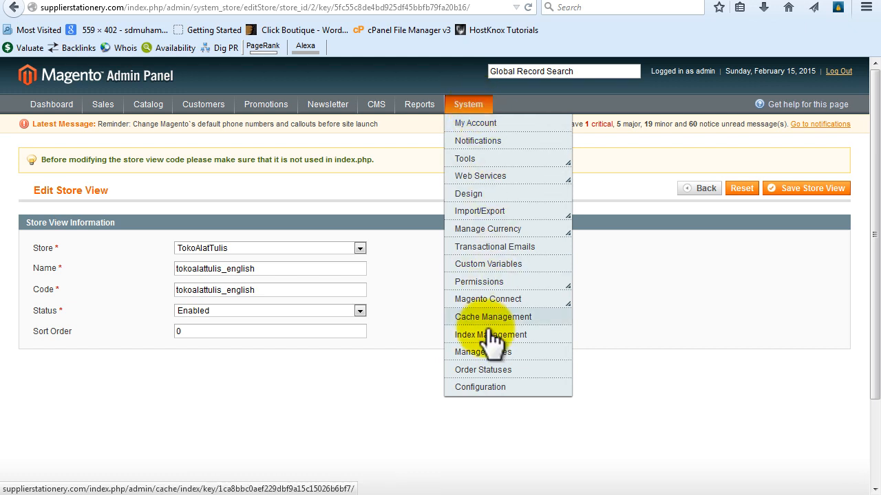
left_click(488, 387)
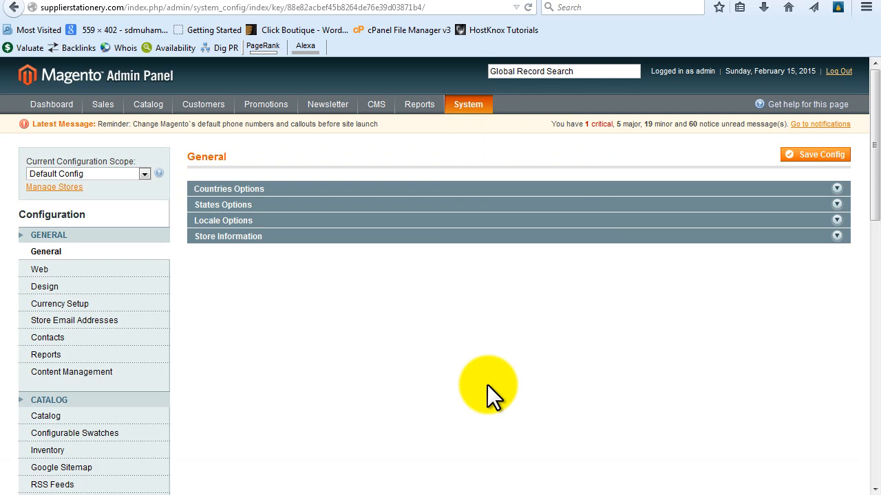
left_click(144, 173)
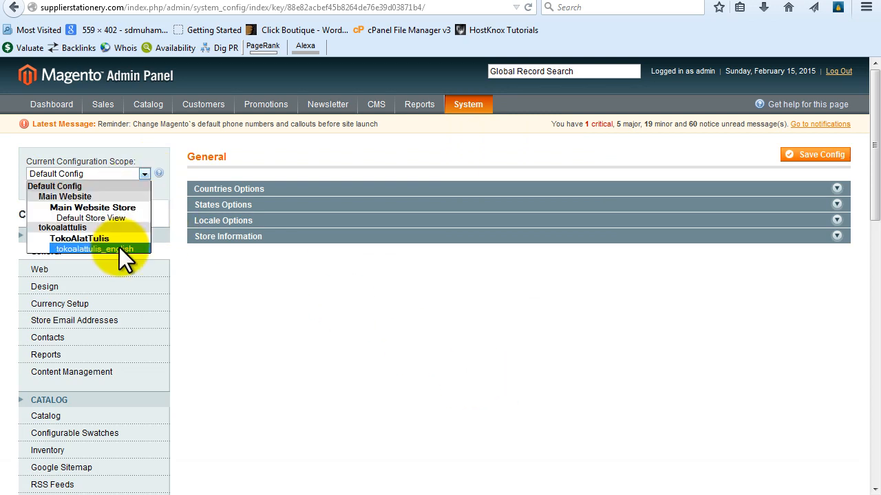
left_click(119, 249)
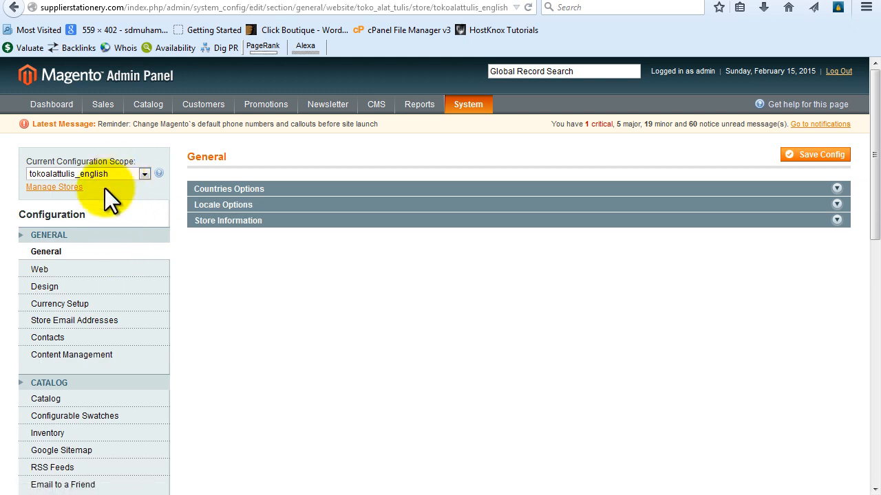
left_click(81, 279)
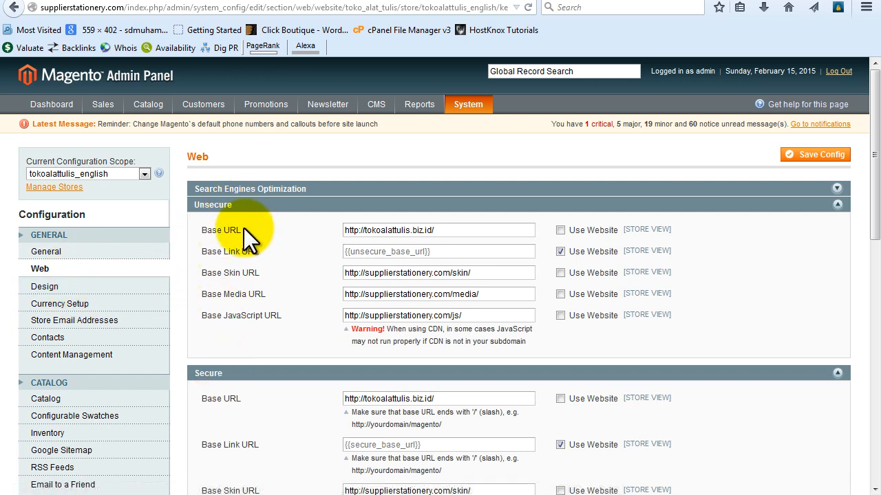
- Examine the base, skin, media and JavaScript URLs in the store view's Unsecure and Secure settings
left_click_drag(434, 230, 348, 229)
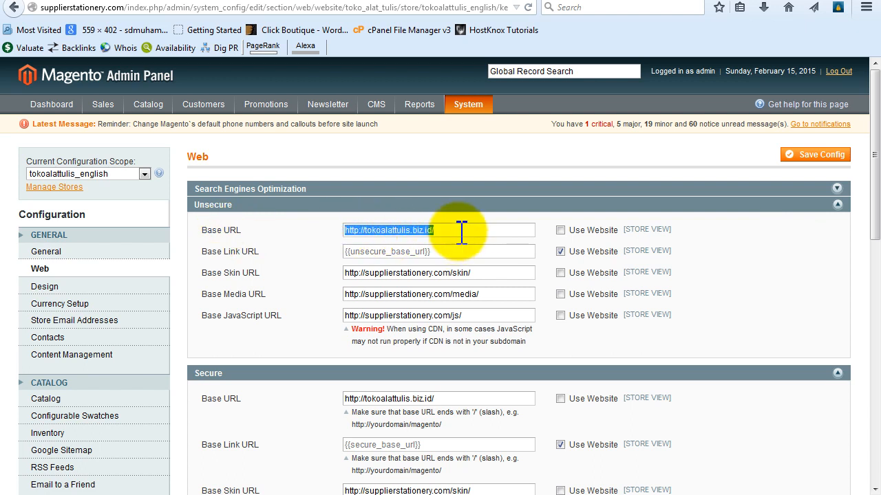
left_click_drag(433, 398, 348, 404)
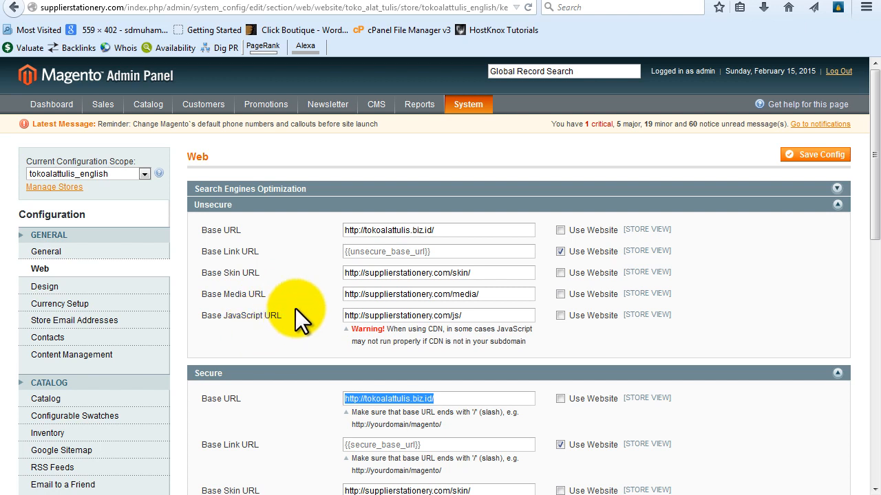
left_click_drag(449, 274, 346, 272)
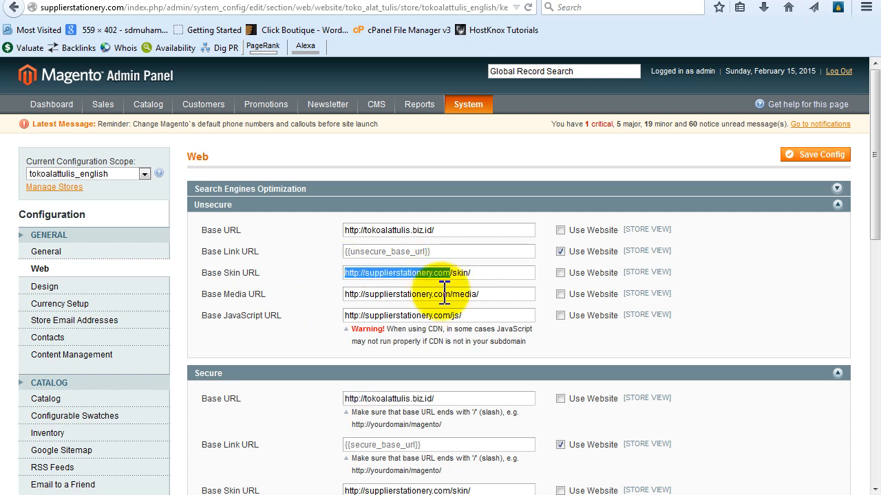
left_click_drag(449, 295, 338, 296)
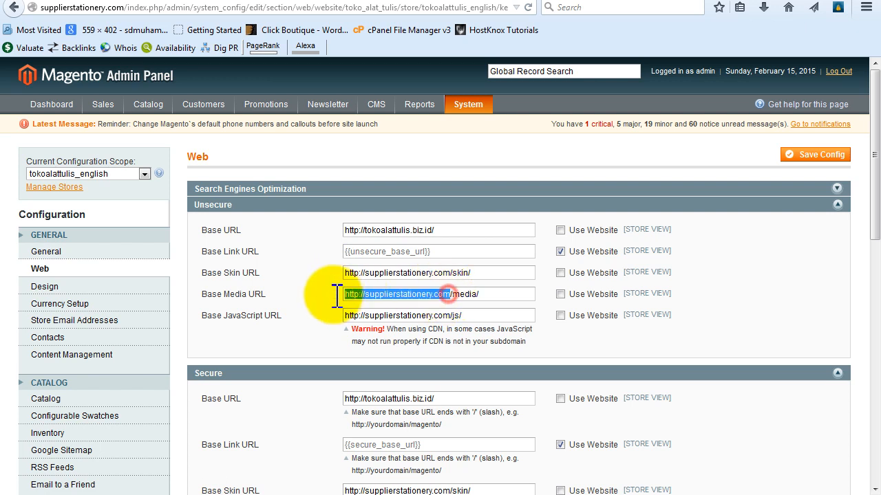
left_click_drag(449, 315, 344, 311)
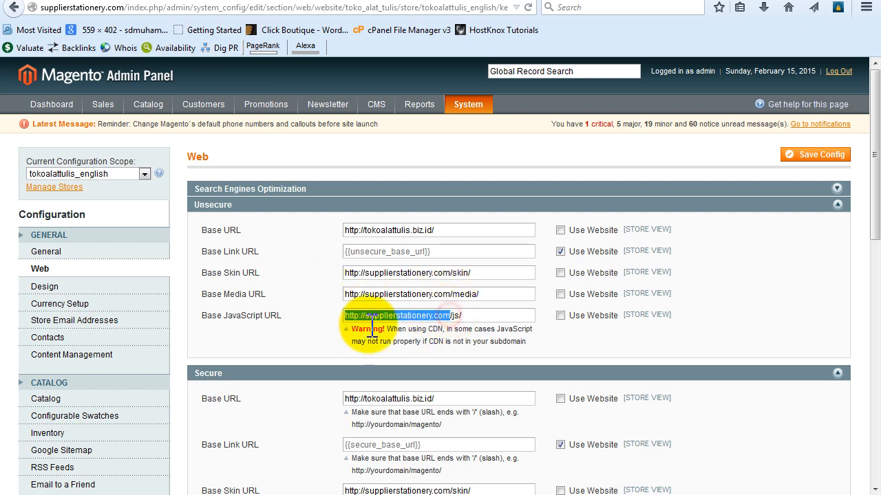
scroll(871, 392, "down", 2)
scroll(875, 368, "down", 3)
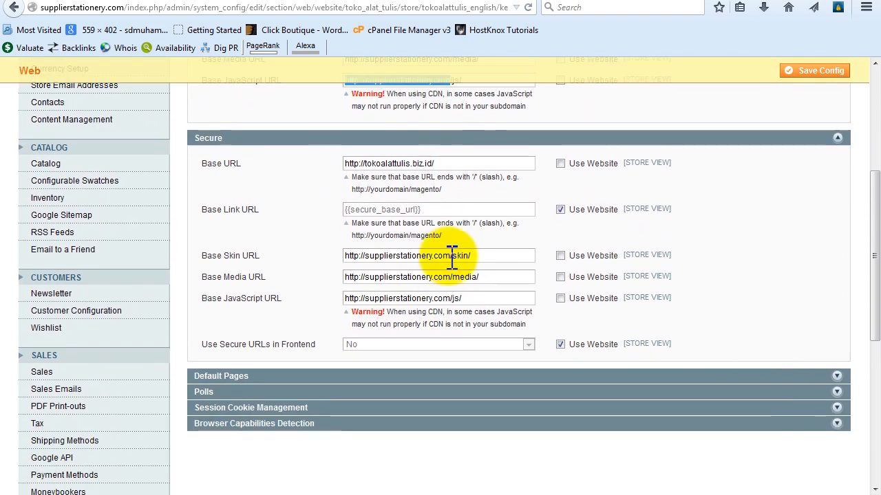
left_click_drag(452, 255, 343, 255)
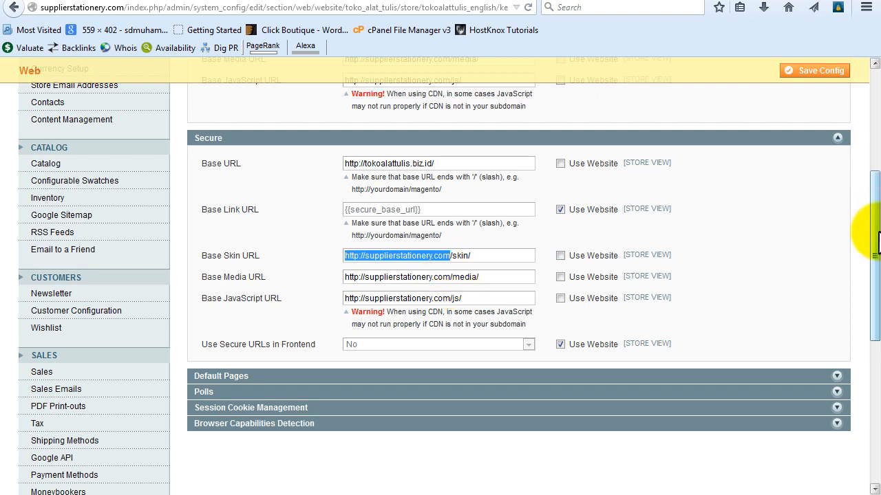
scroll(870, 250, "up", 6)
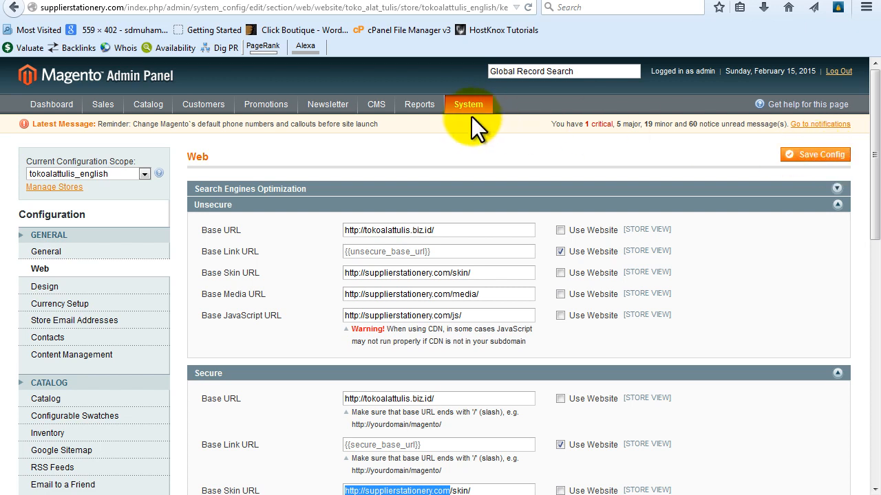
- Review the store and custom design assigned in the tokoalattulis_english design change, and return to the Design list
mouse_move(471, 108)
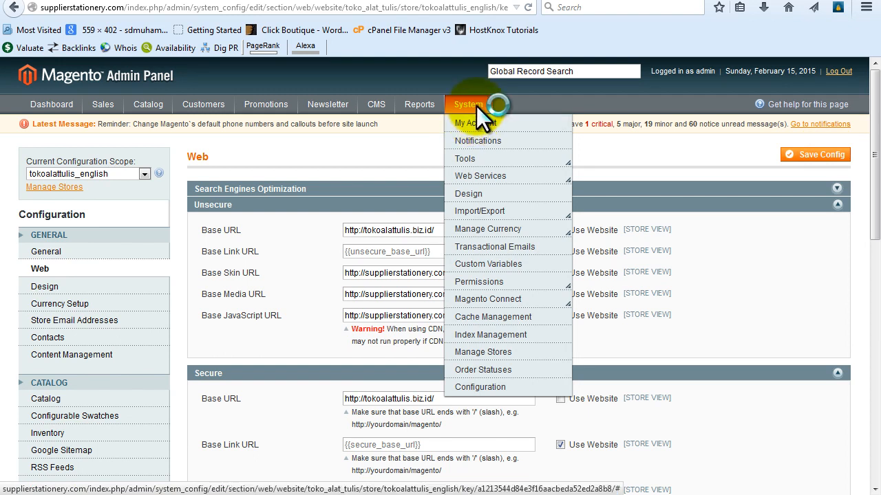
left_click(485, 194)
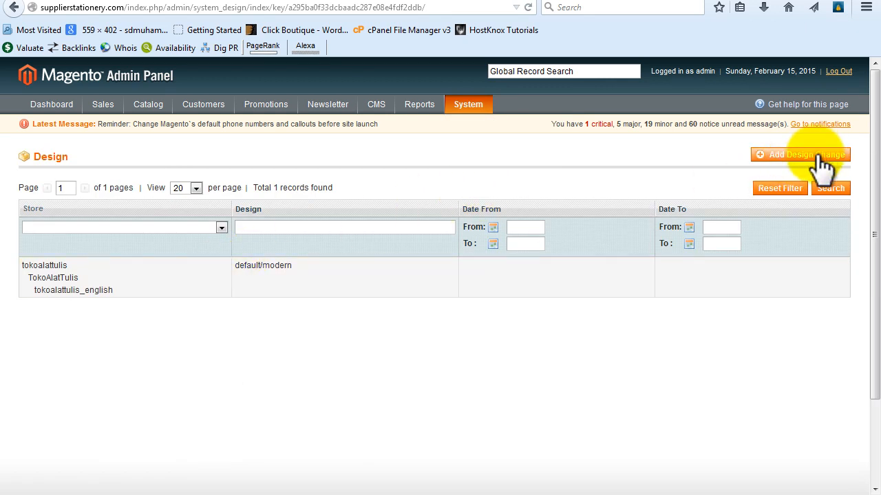
left_click(60, 290)
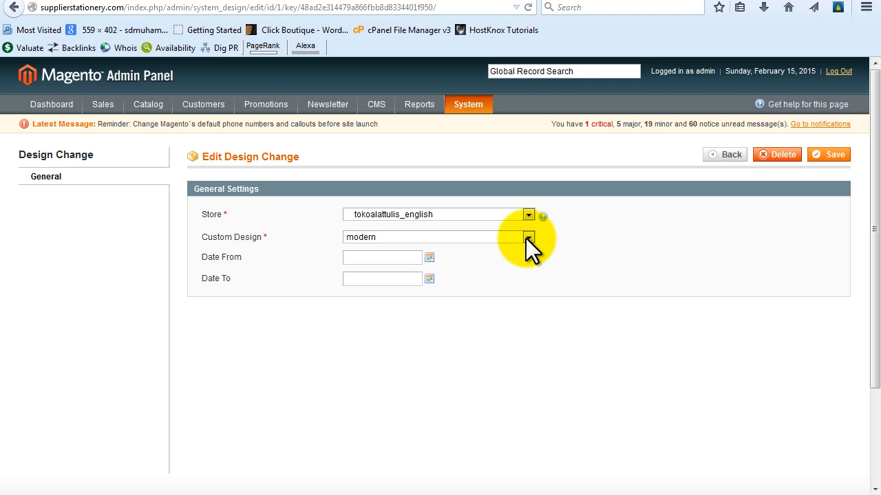
left_click(730, 157)
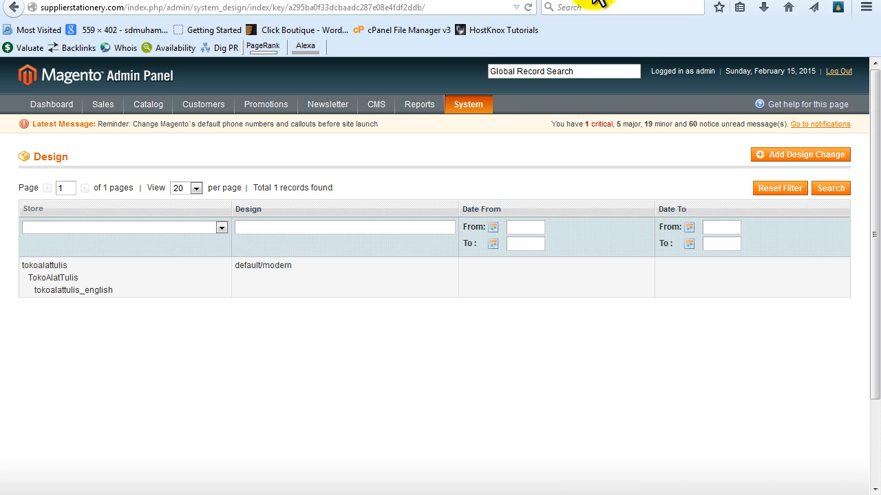
- Switch to the cPanel File Manager and copy .htaccess and index.php from public_html to /public_html/tokoalattulis.biz.id
left_click(597, 1)
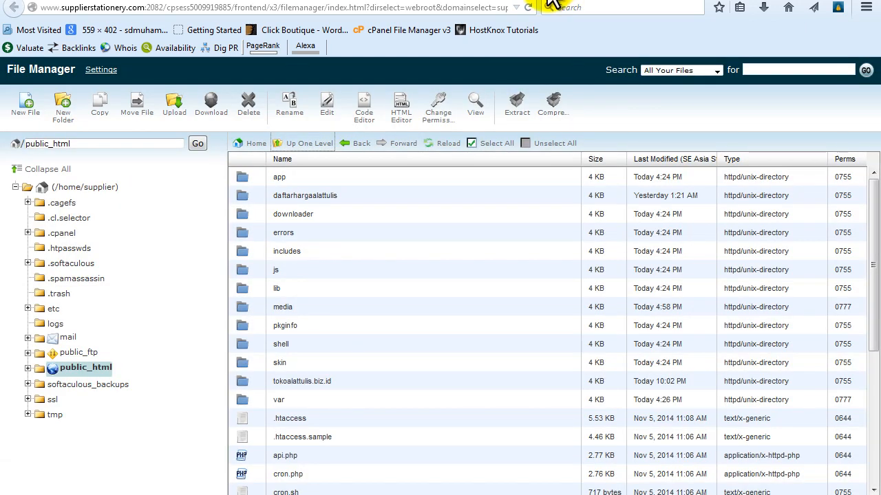
scroll(349, 314, "down", 3)
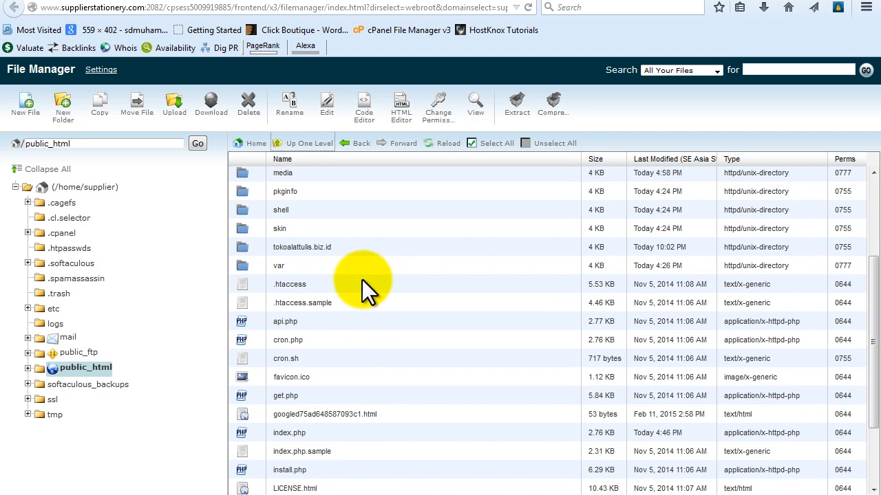
left_click(344, 284)
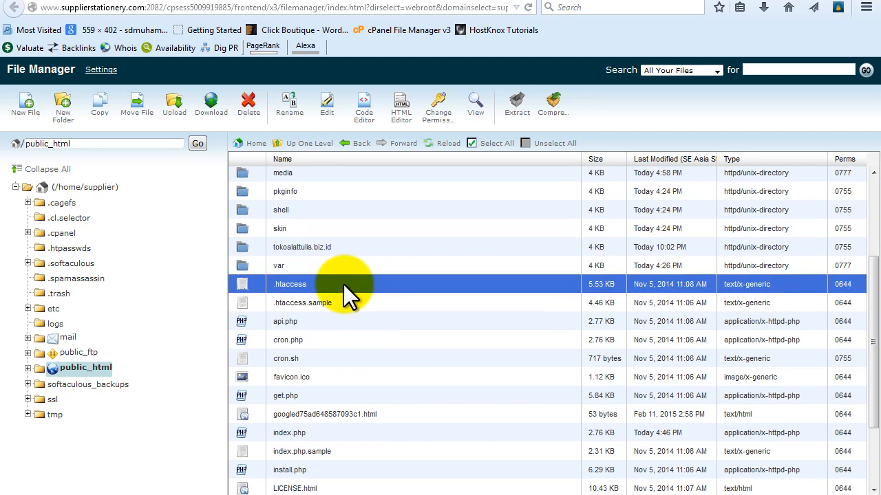
left_click(335, 434, "ctrl")
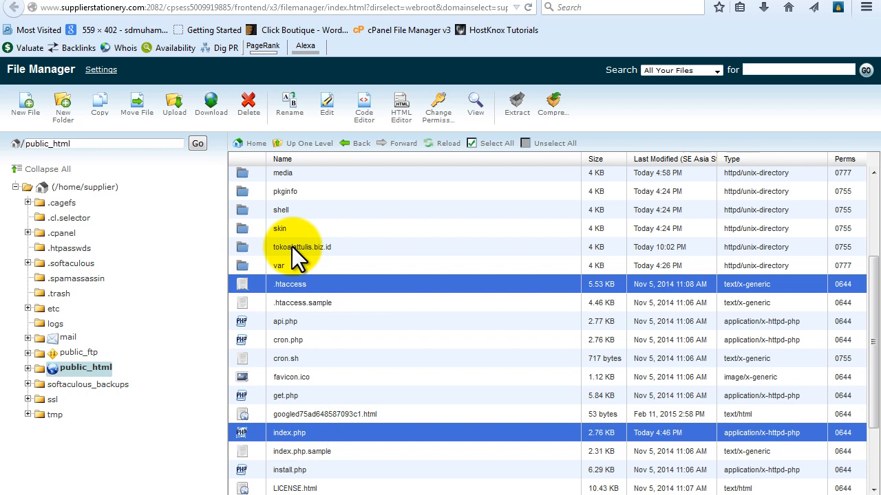
left_click(99, 105)
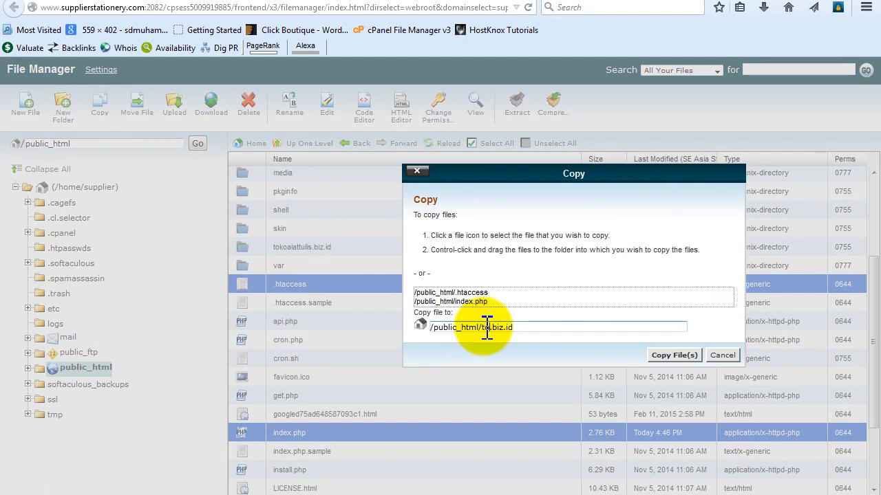
type("koa")
type("lattulis.biz.id")
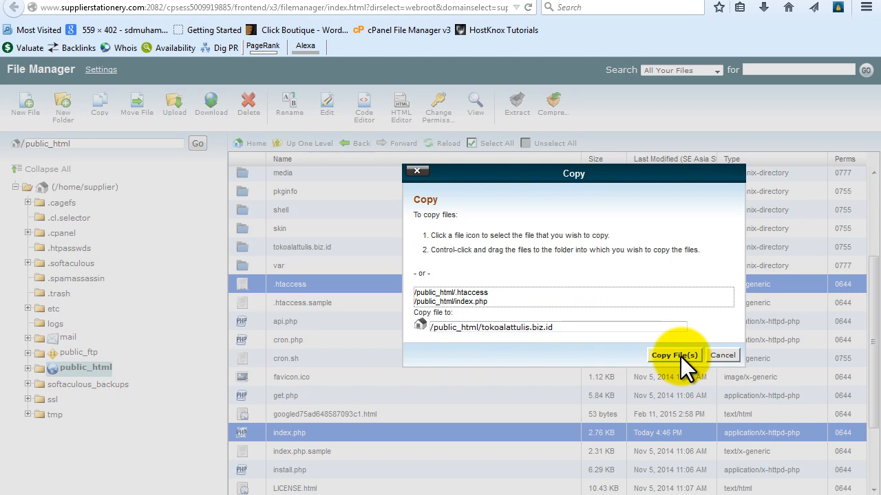
left_click(680, 356)
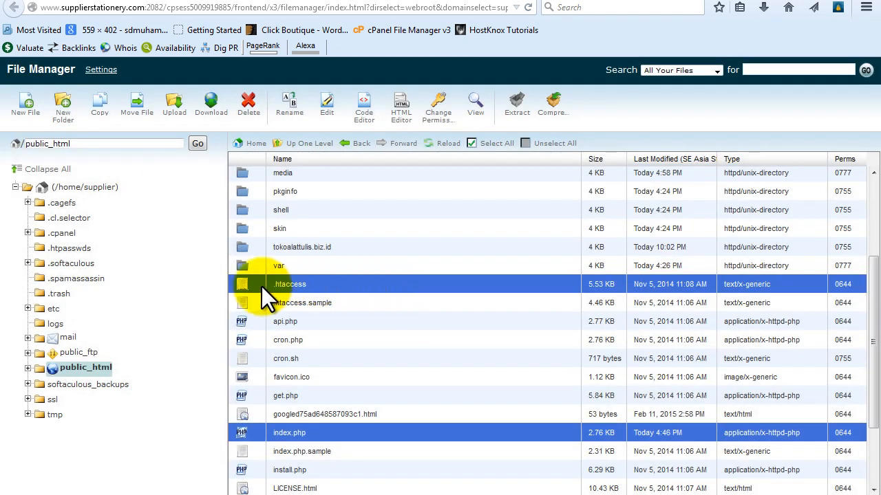
- Open the index.php file inside the tokoalattulis.biz.id folder in the text editor with utf-8 encoding
double_click(243, 247)
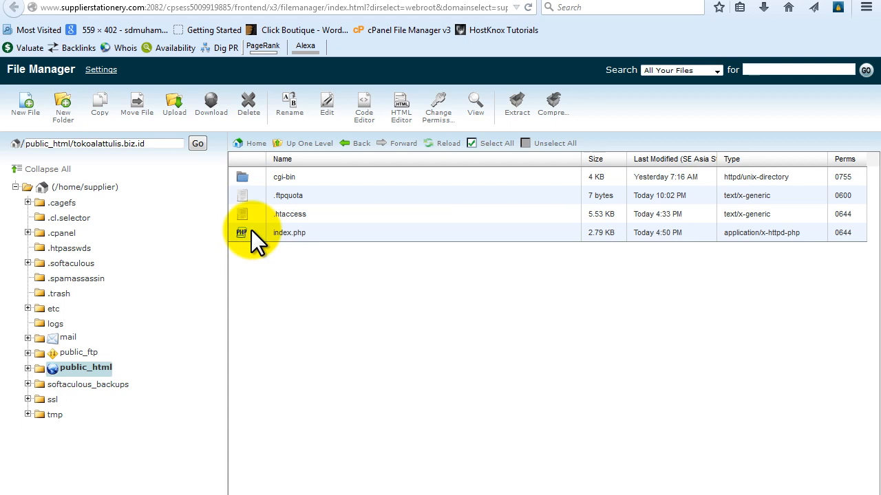
left_click(251, 230)
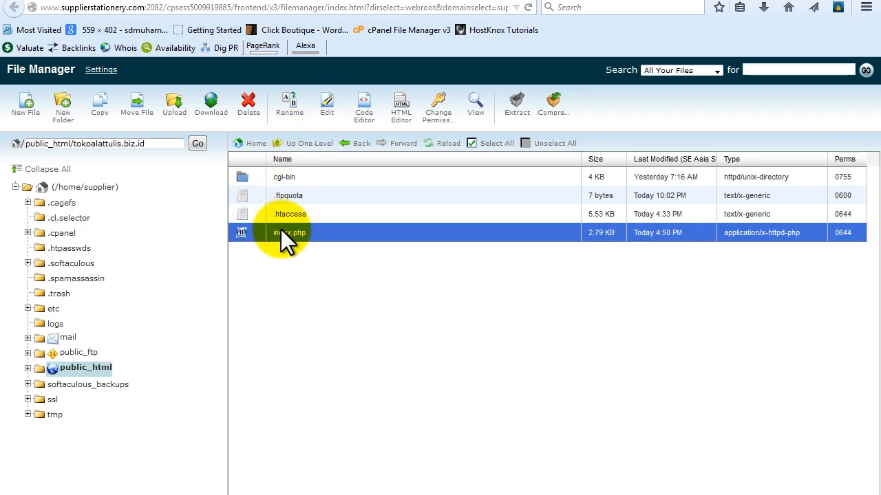
left_click(327, 105)
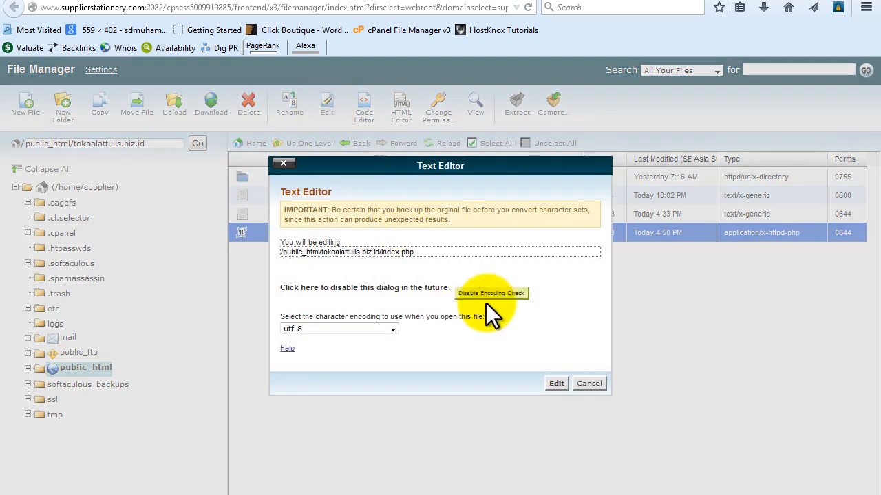
left_click(555, 383)
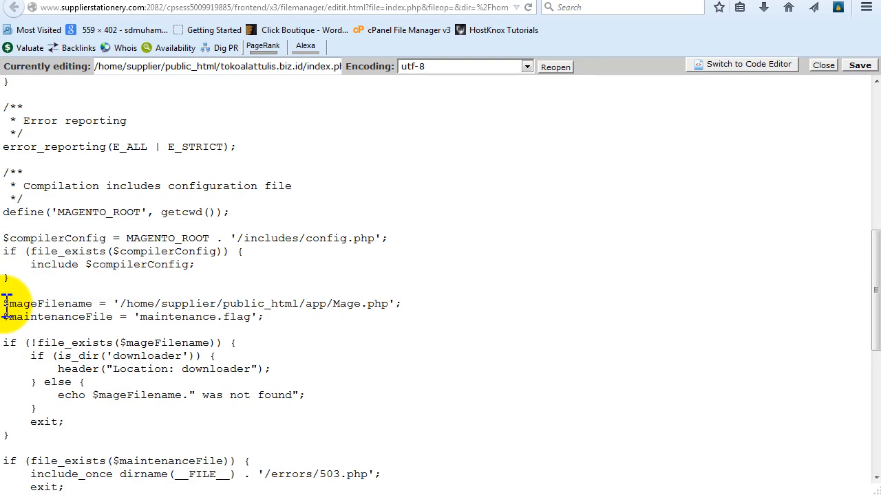
- Examine the $mageFilename line in index.php and the absolute path it gives to Mage.php
left_click_drag(4, 303, 419, 309)
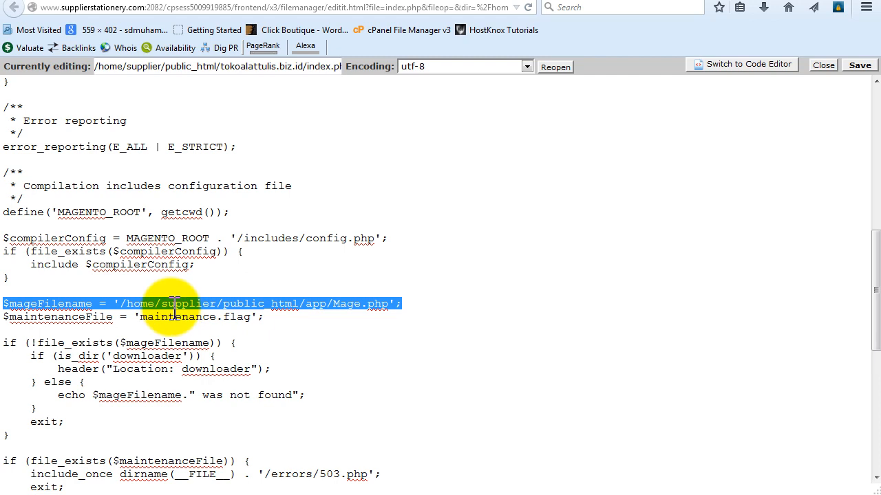
left_click(120, 304)
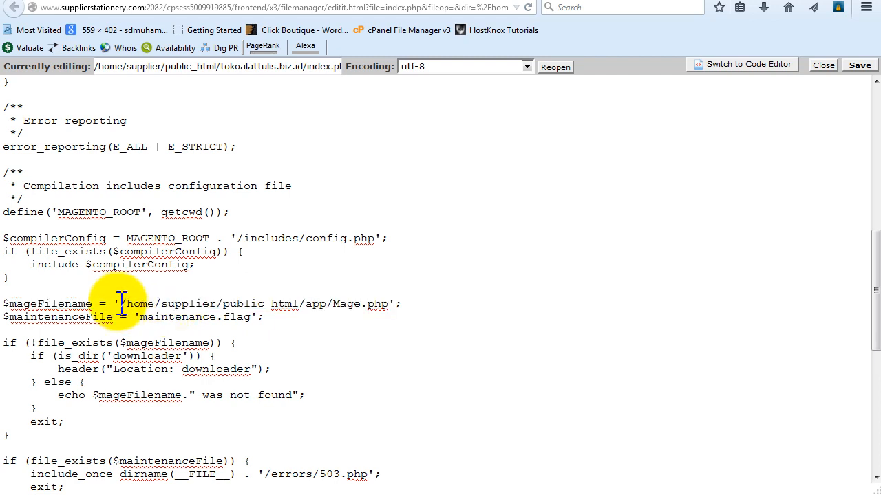
left_click_drag(119, 303, 388, 303)
left_click(388, 303)
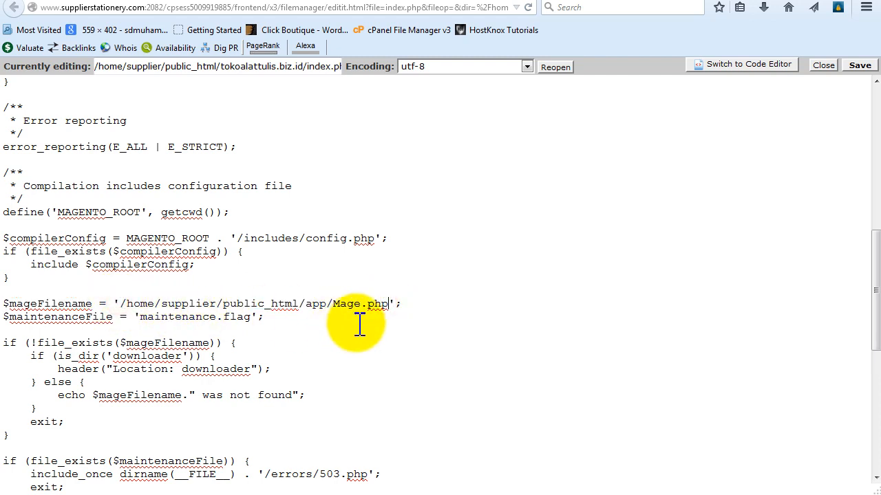
- Examine the HTTP_HOST switch block near the end of index.php that handles the tokoalattulis.biz.id domain
scroll(350, 324, "down", 6)
scroll(350, 324, "down", 3)
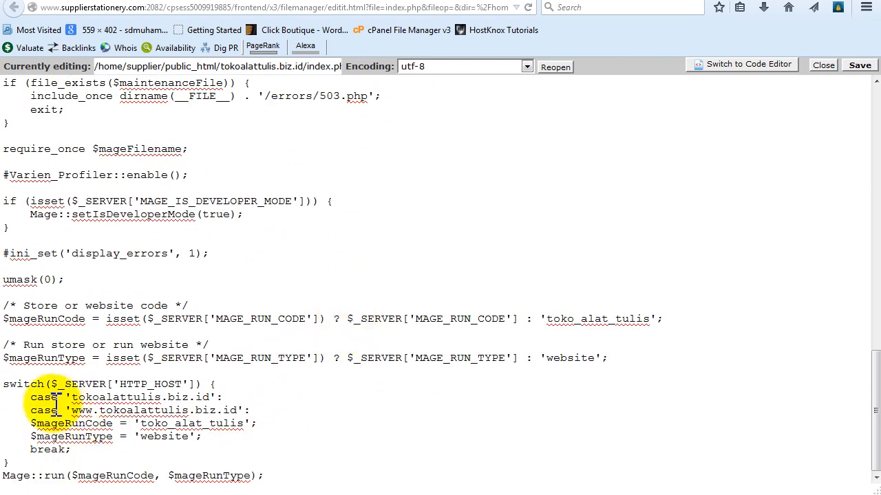
left_click_drag(4, 385, 71, 459)
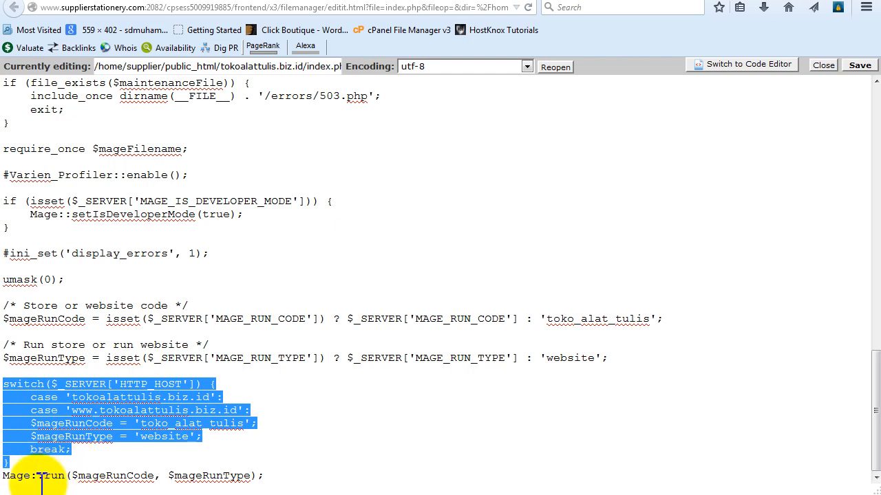
left_click(309, 411)
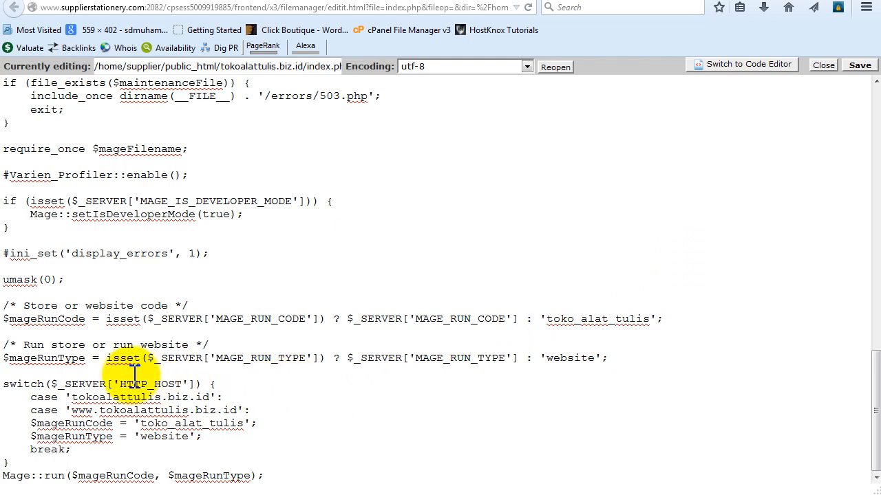
- Examine the $mageRunCode and $mageRunType lines above the switch block, including their default website code and run type
left_click(5, 305)
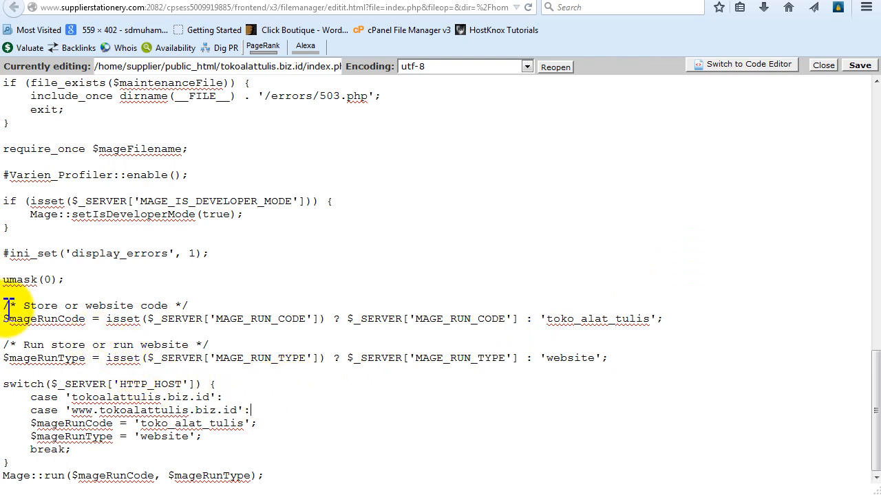
left_click_drag(22, 309, 647, 357)
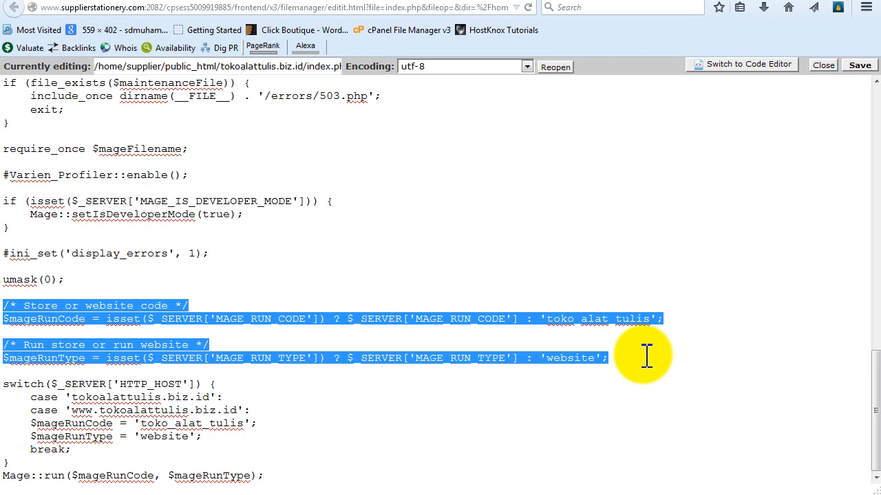
left_click(599, 359)
left_click(548, 358)
double_click(551, 358)
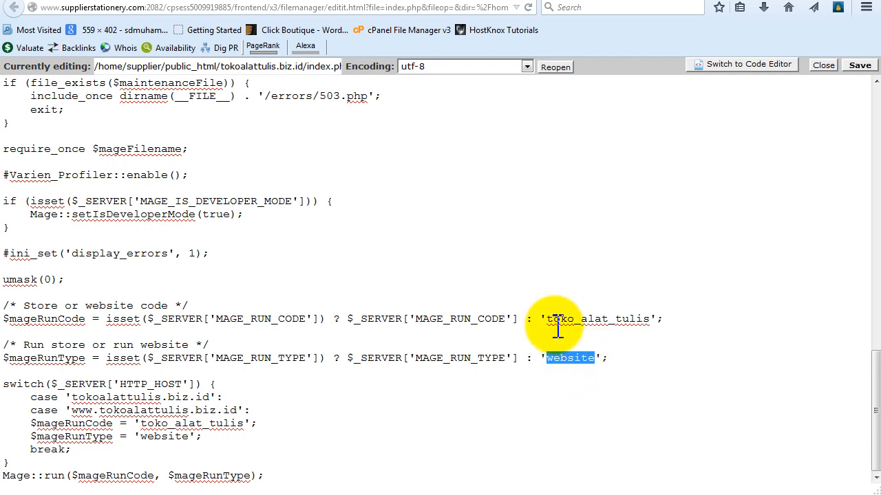
left_click_drag(549, 319, 653, 318)
left_click(609, 286)
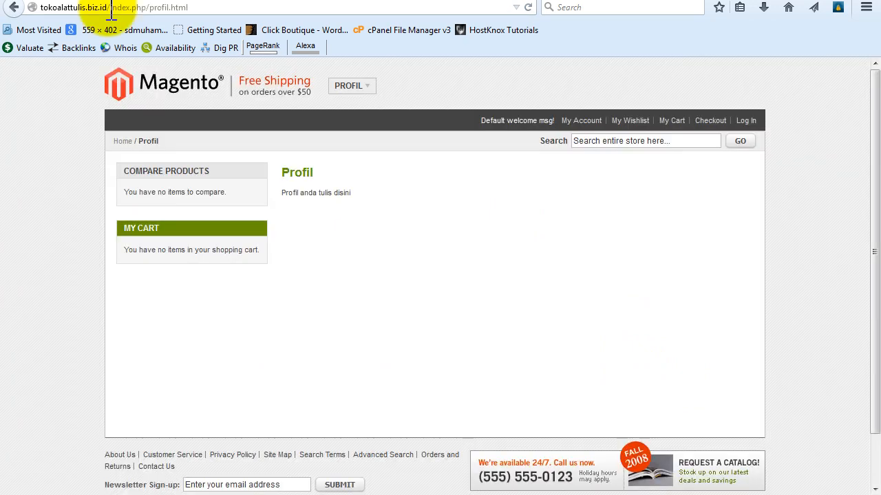
- Open the second store's home page at tokoalattulis.biz.id from its Profil page and highlight the address
left_click_drag(108, 6, 231, 7)
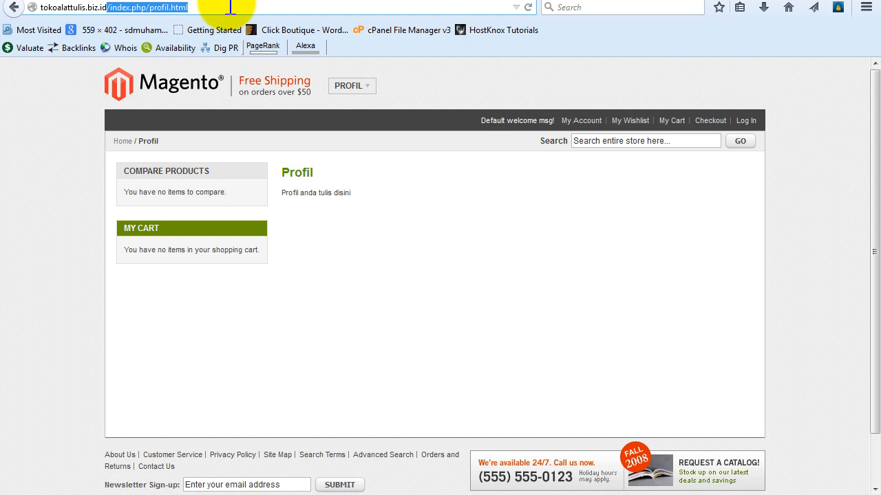
key("BackSpace")
key("Return")
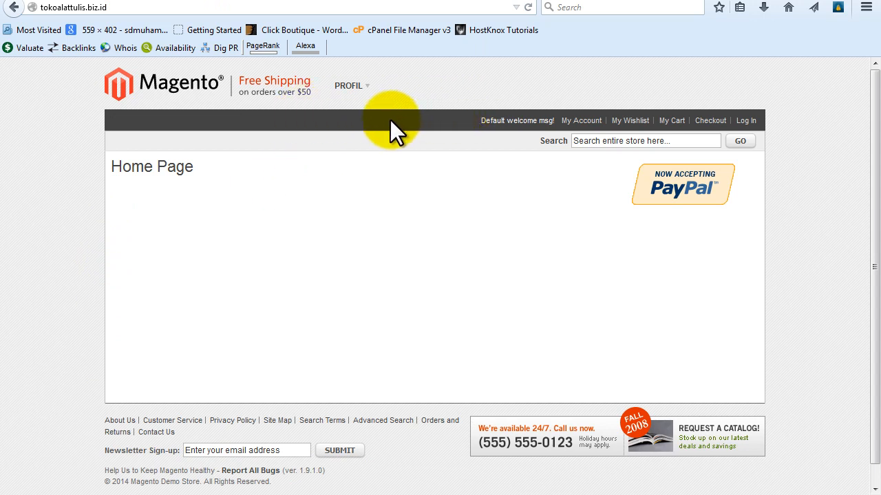
left_click(32, 10)
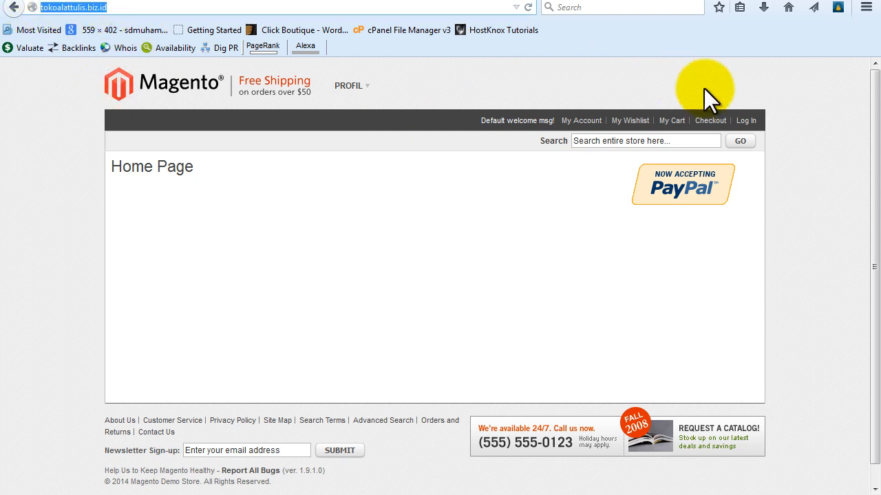